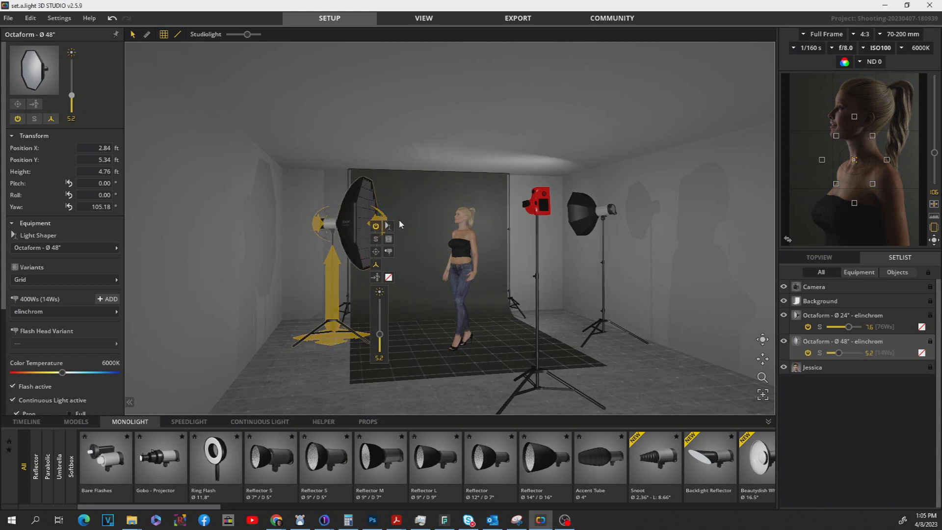
- Browse the flash head and light shaper options for the large 48" octabox
left_click(388, 226)
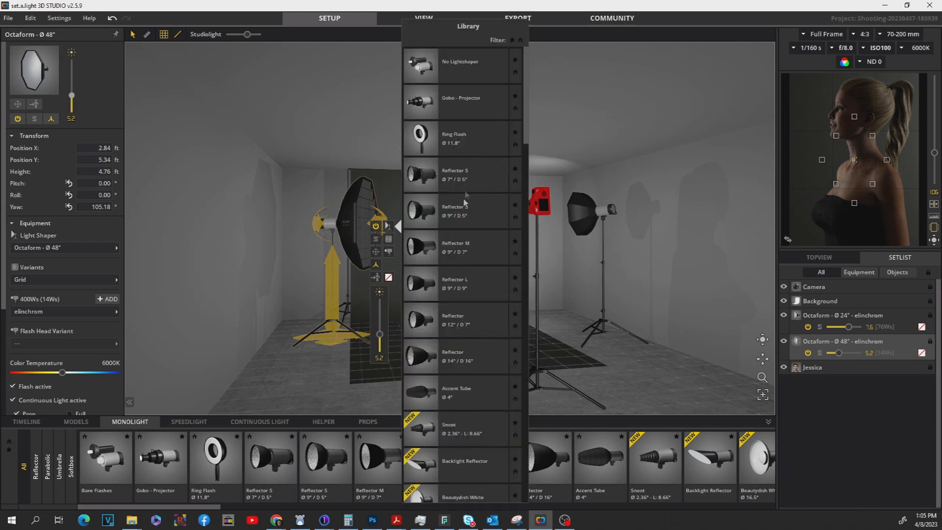
left_click(192, 205)
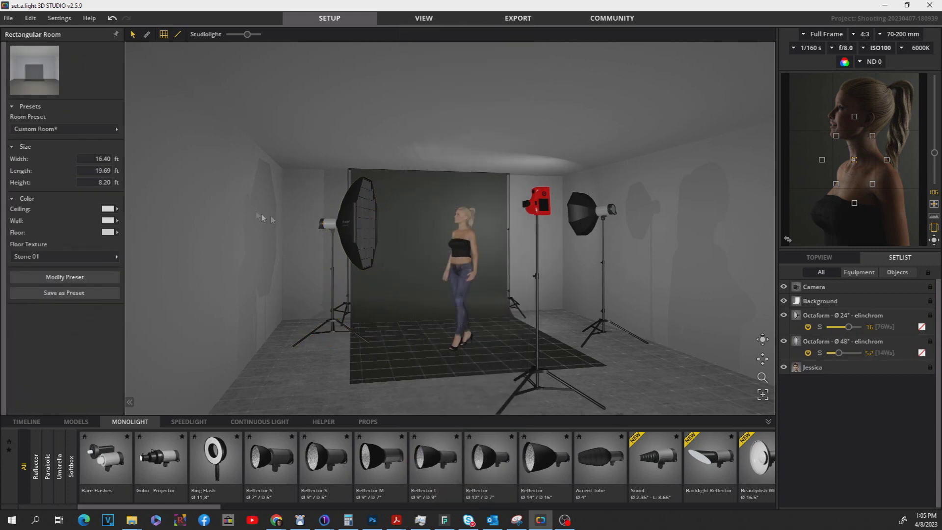
left_click_drag(305, 249, 463, 263)
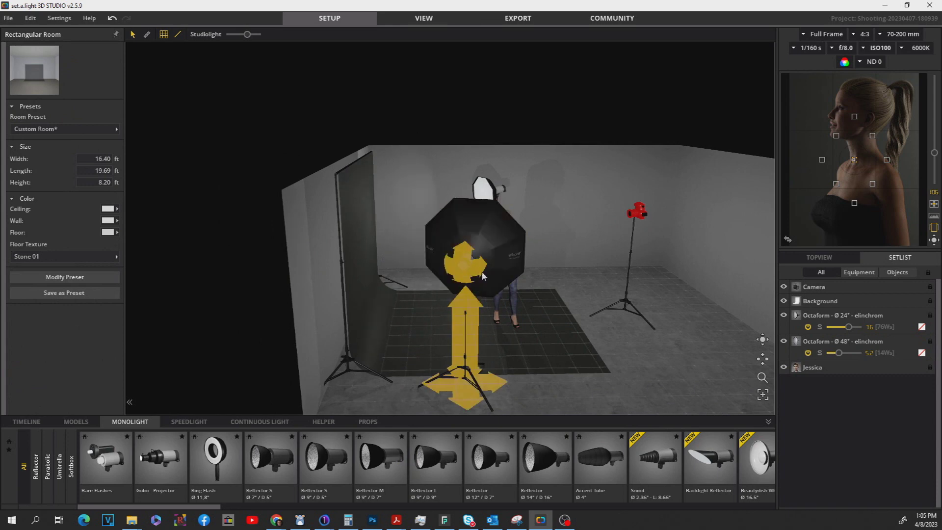
left_click(464, 265)
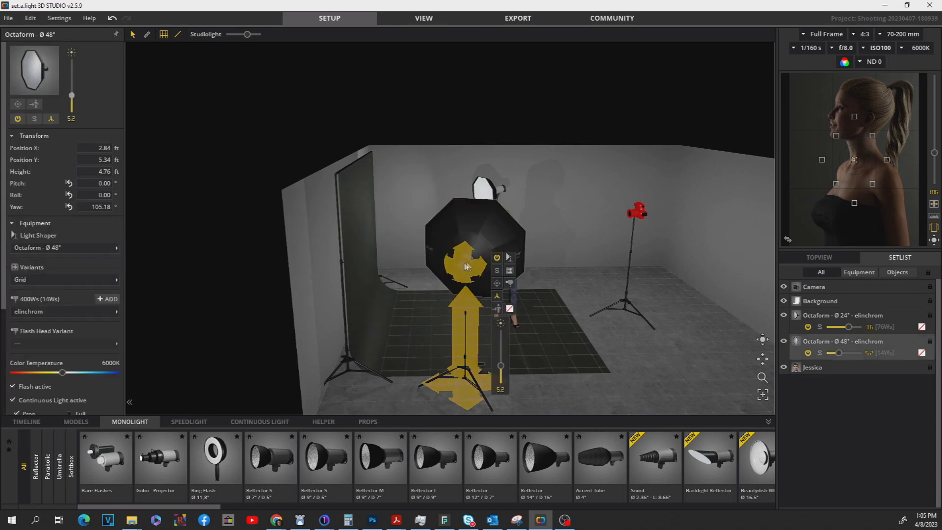
left_click(510, 284)
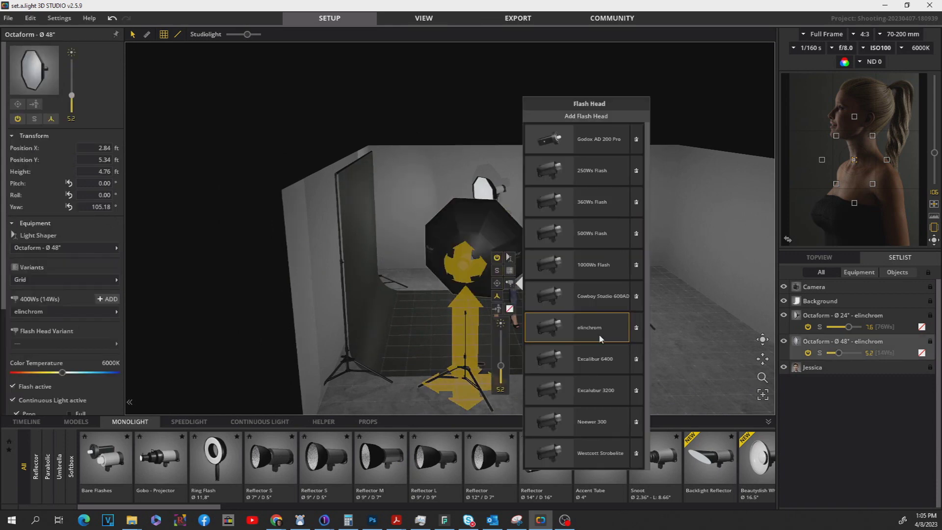
left_click(455, 269)
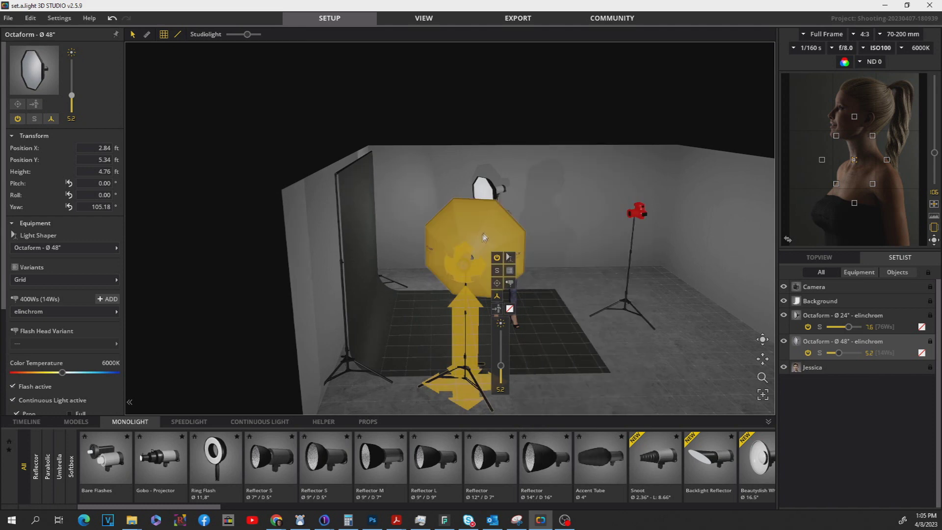
left_click(511, 258)
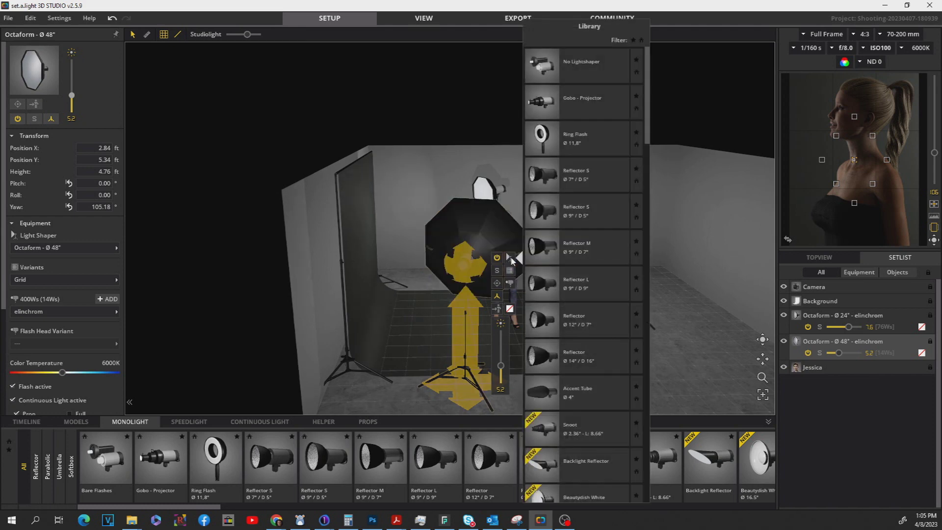
scroll(567, 273, "down", 5)
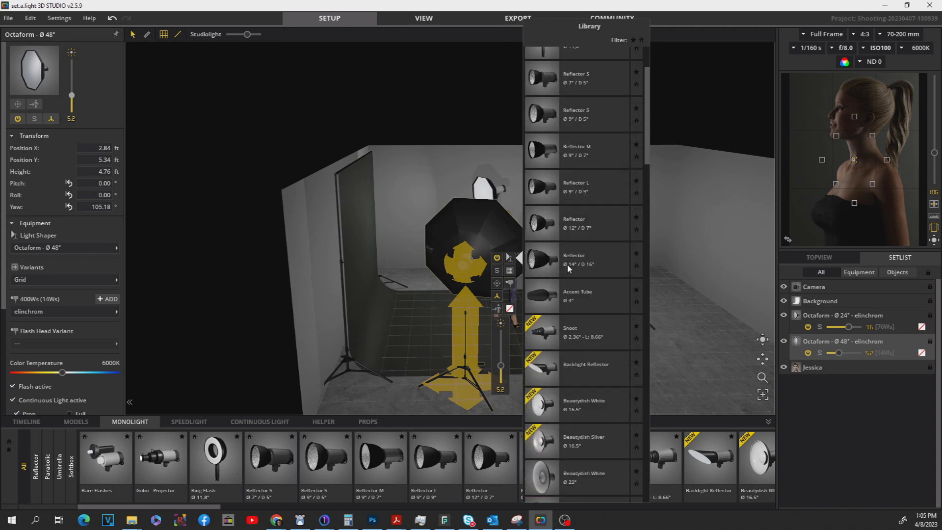
scroll(567, 273, "down", 5)
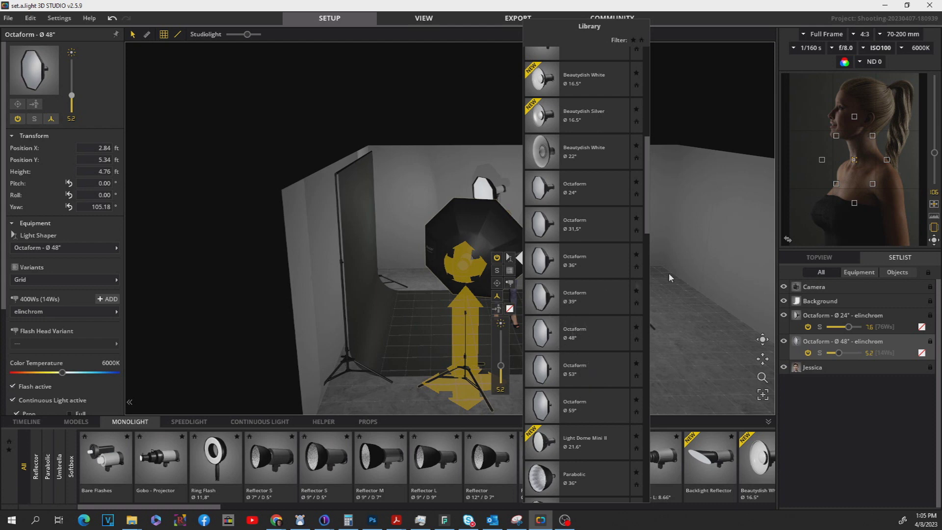
left_click(708, 246)
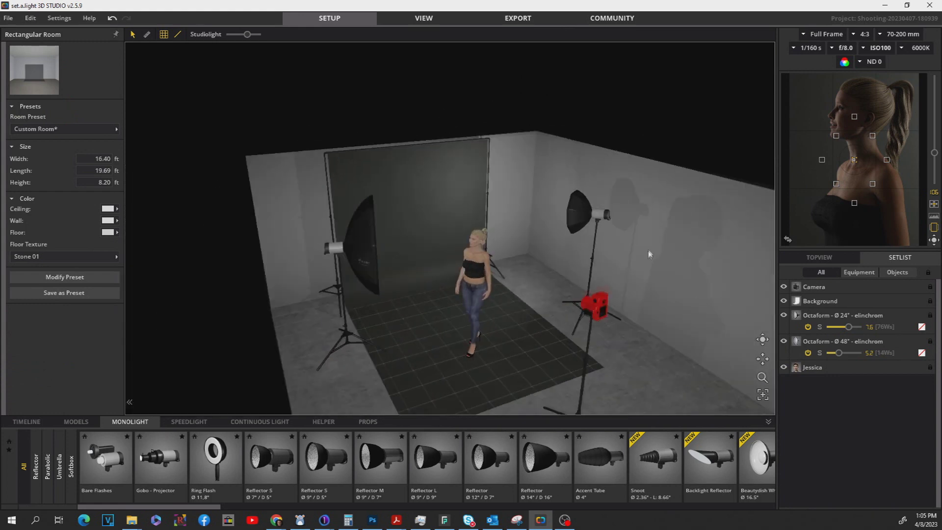
- Inspect the smaller 24" octabox by the wall and its light shaper library
left_click(591, 215)
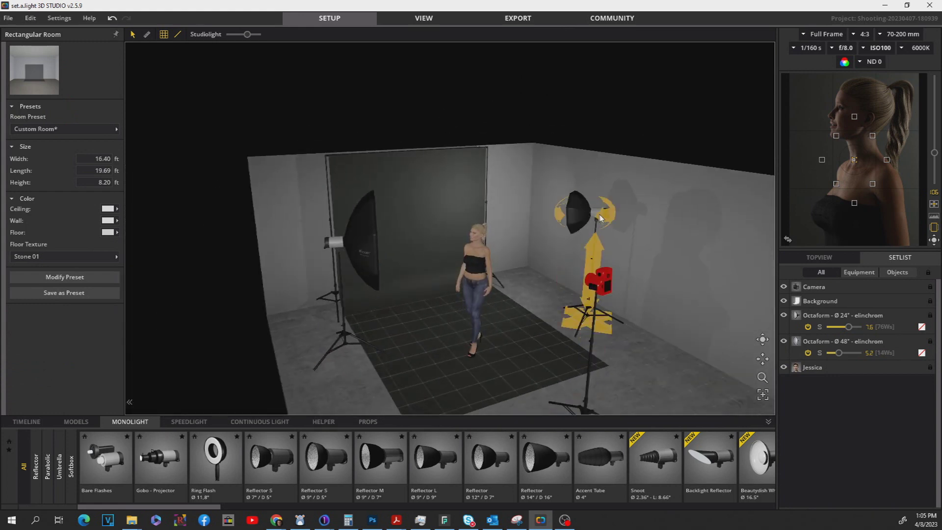
left_click(591, 217)
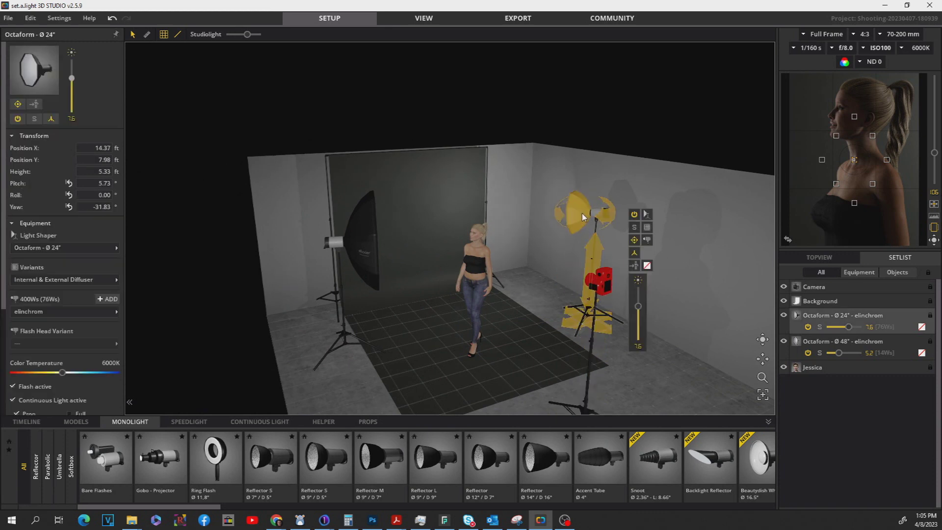
left_click(646, 215)
scroll(711, 255, "down", 5)
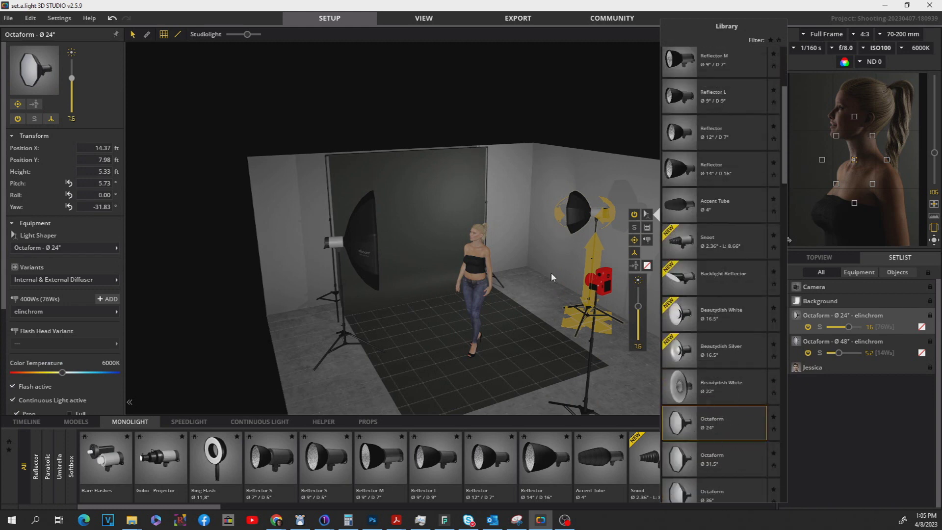
left_click(525, 240)
left_click_drag(529, 213, 484, 163)
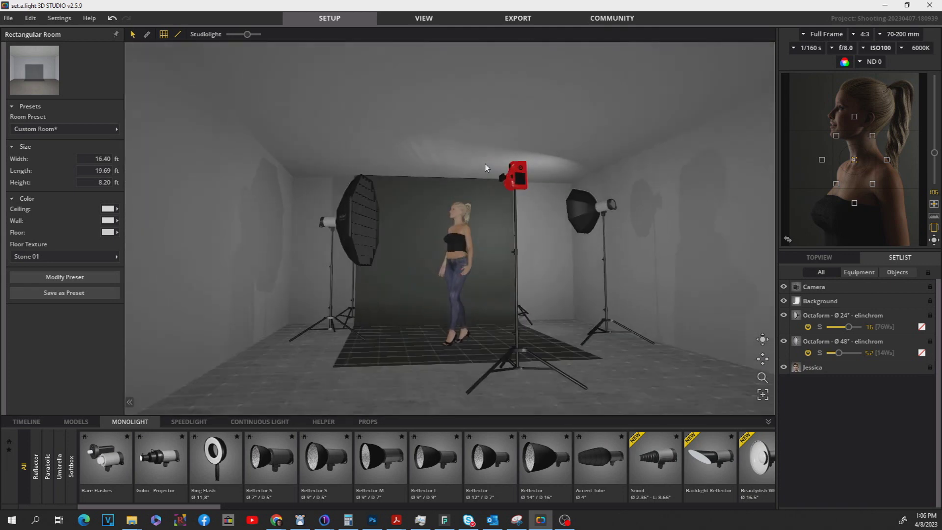
- Check the camera's settings, then orbit around the room and settle on the front of the set
left_click(525, 177)
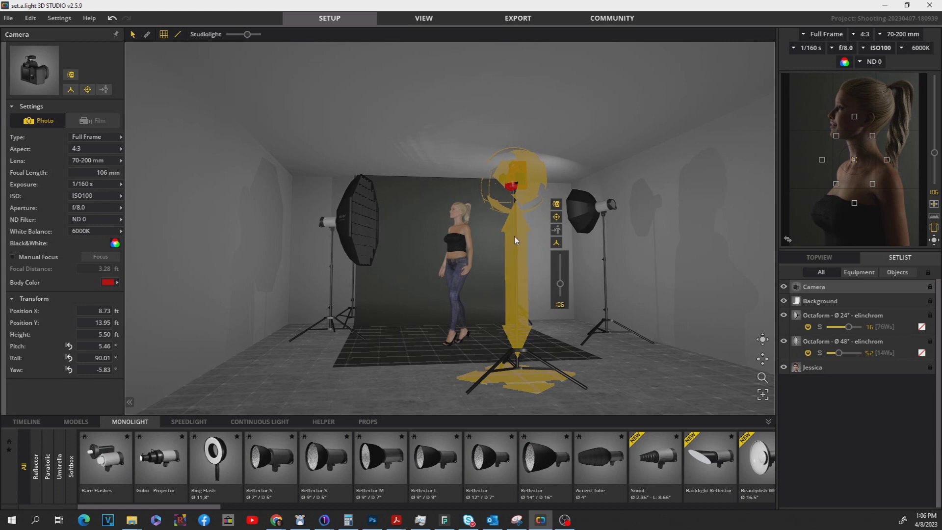
left_click_drag(508, 225, 651, 247)
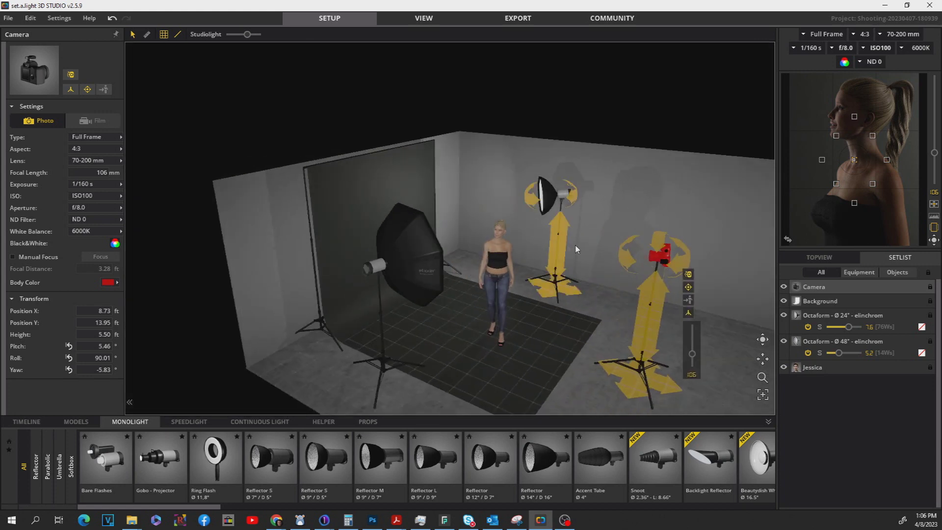
left_click(656, 258)
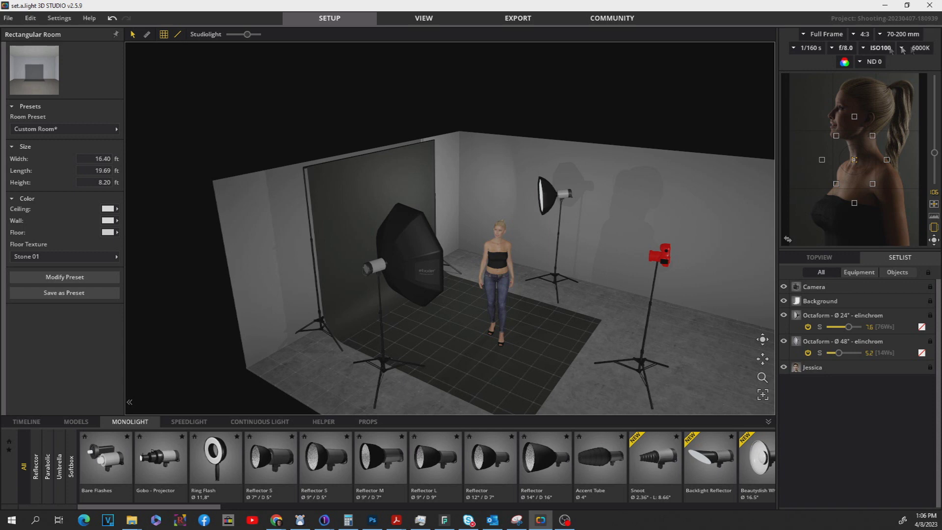
mouse_move(802, 100)
left_click_drag(704, 202, 656, 206)
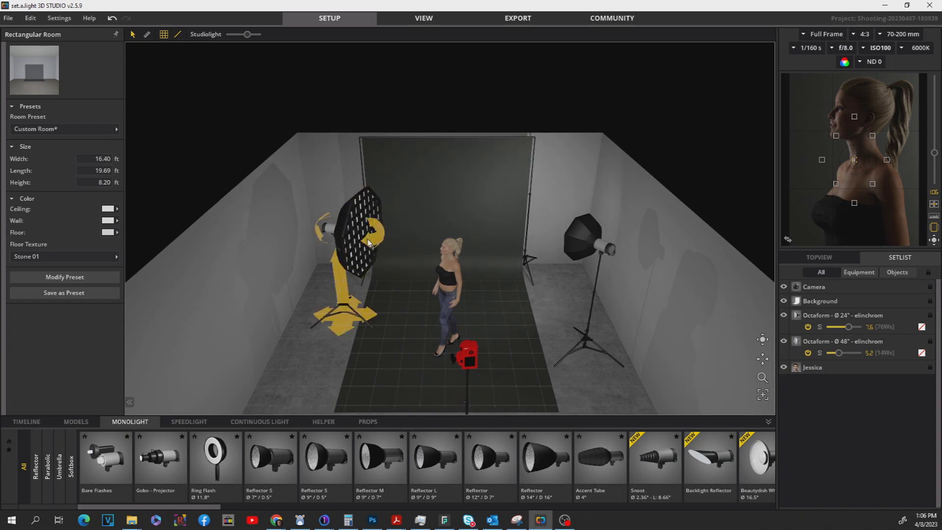
left_click_drag(386, 265, 341, 246)
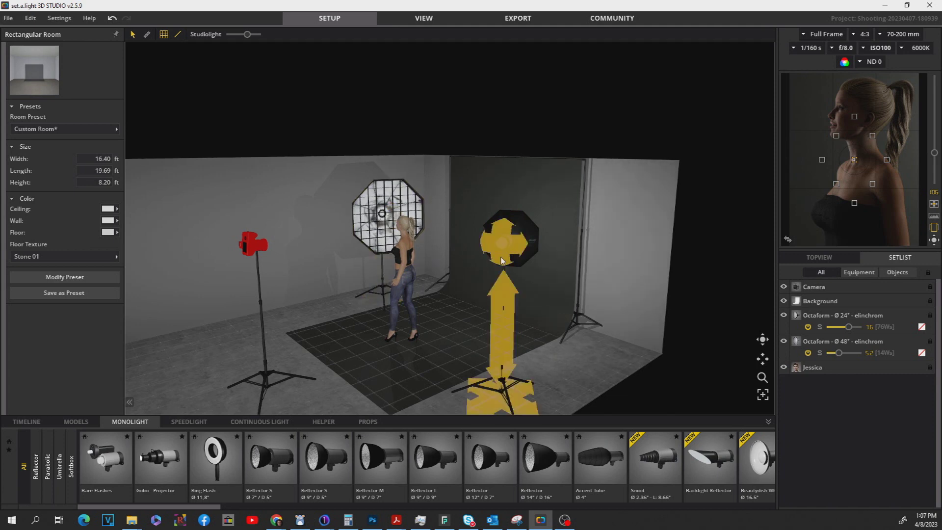
left_click_drag(425, 270, 577, 287)
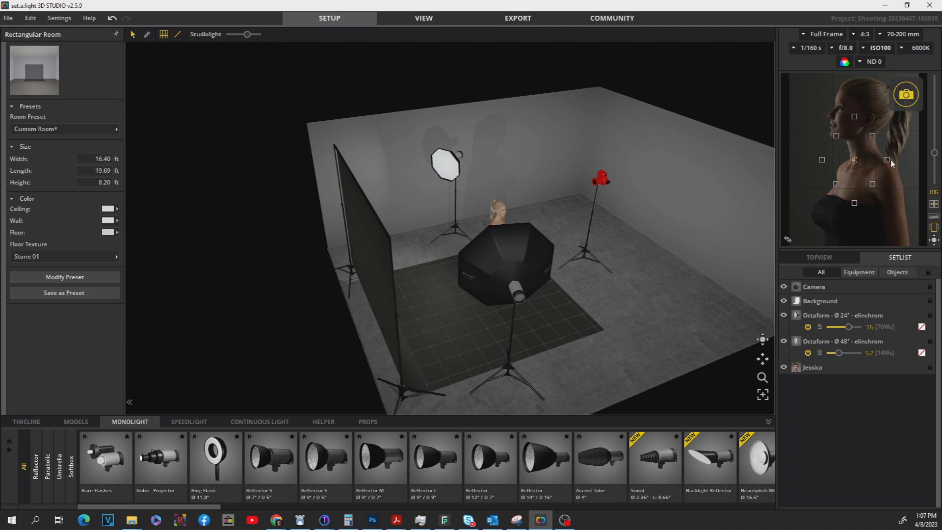
left_click_drag(599, 300, 451, 310)
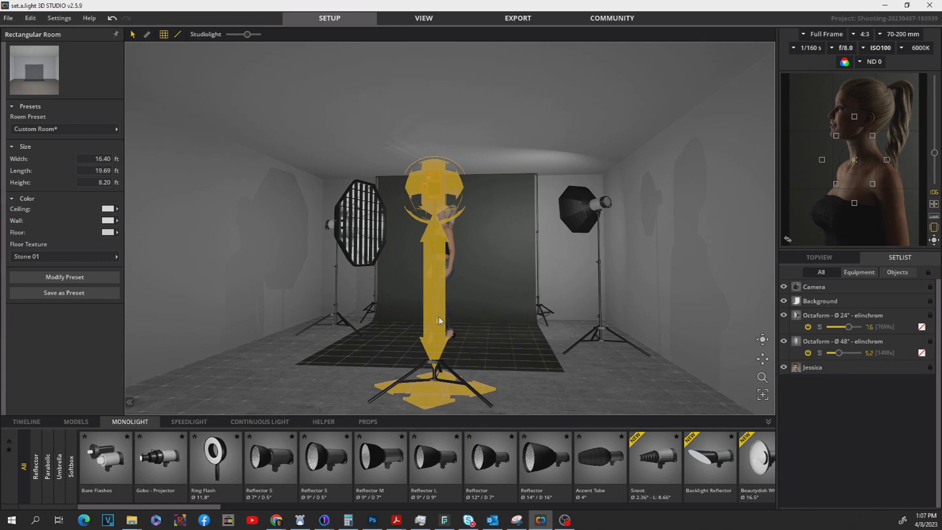
mouse_move(825, 104)
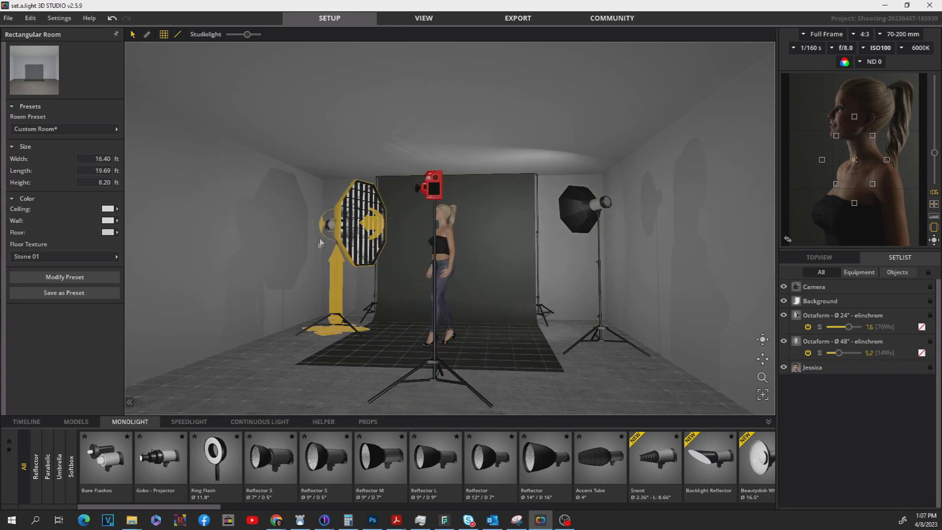
mouse_move(821, 138)
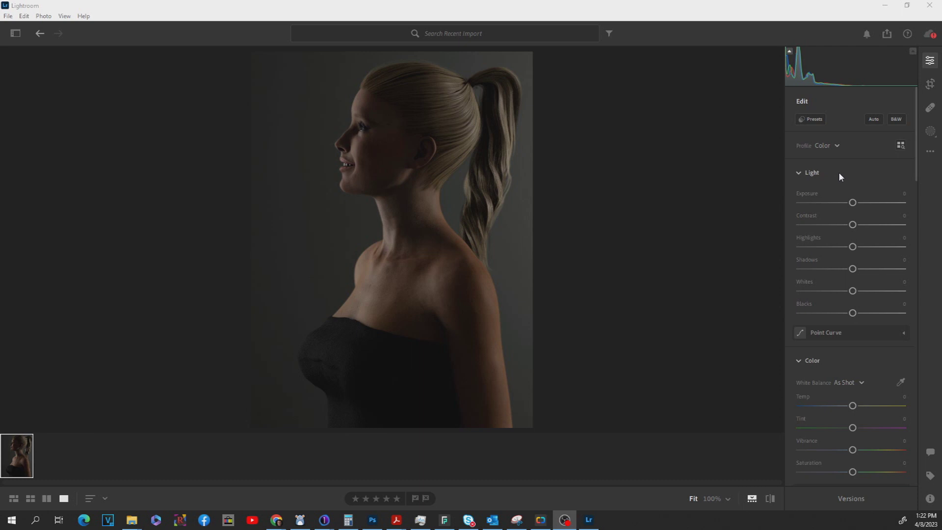
- Apply the Monochrome profile, raise Exposure to about +0.5 and drop Blacks to -12
left_click(829, 146)
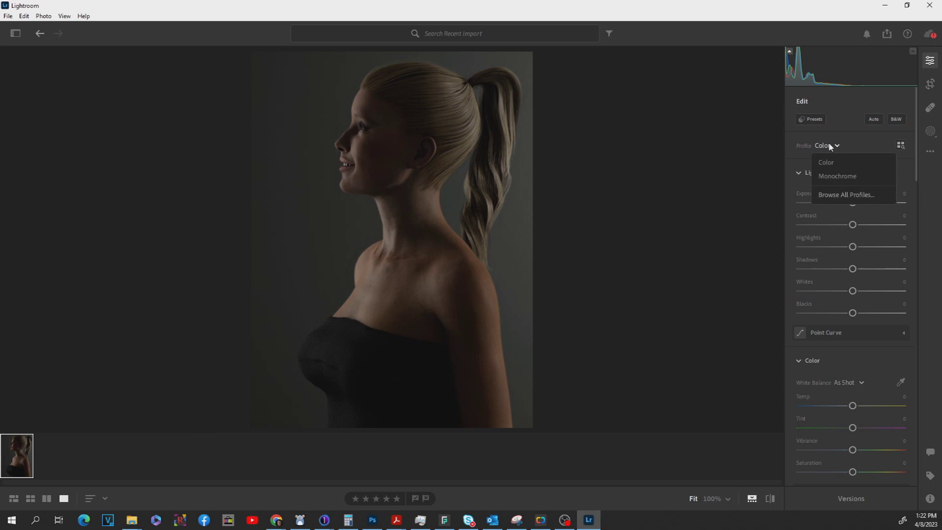
left_click(829, 176)
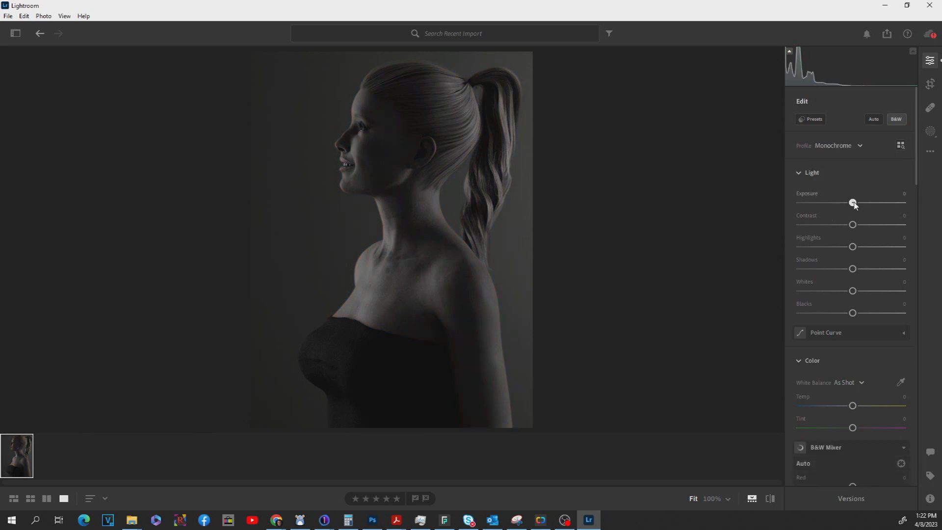
left_click_drag(854, 202, 872, 229)
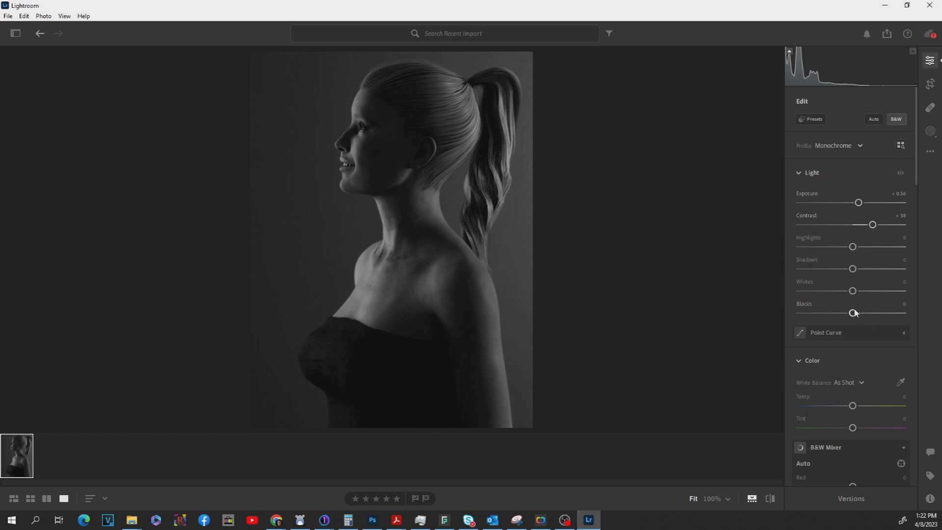
left_click_drag(854, 314, 846, 318)
left_click(928, 132)
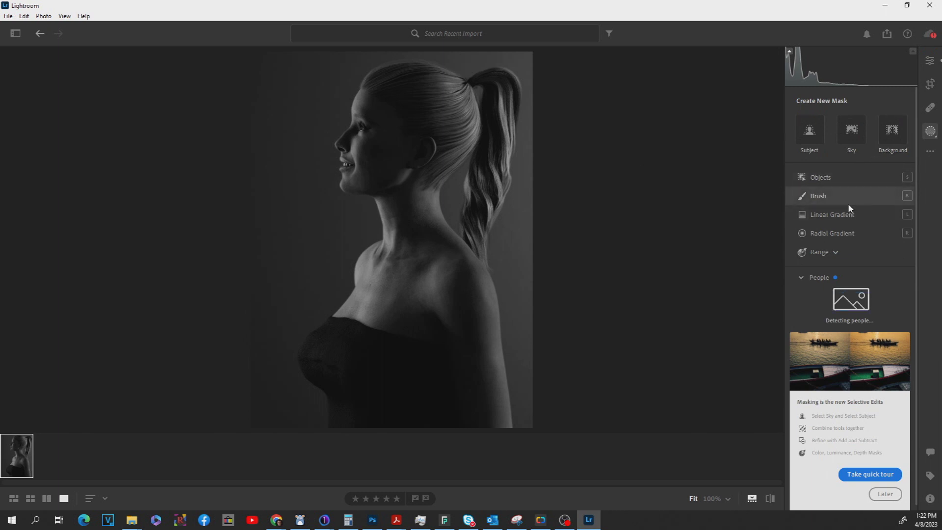
- Create Mask 1 by auto-selecting the woman as the subject
left_click(807, 131)
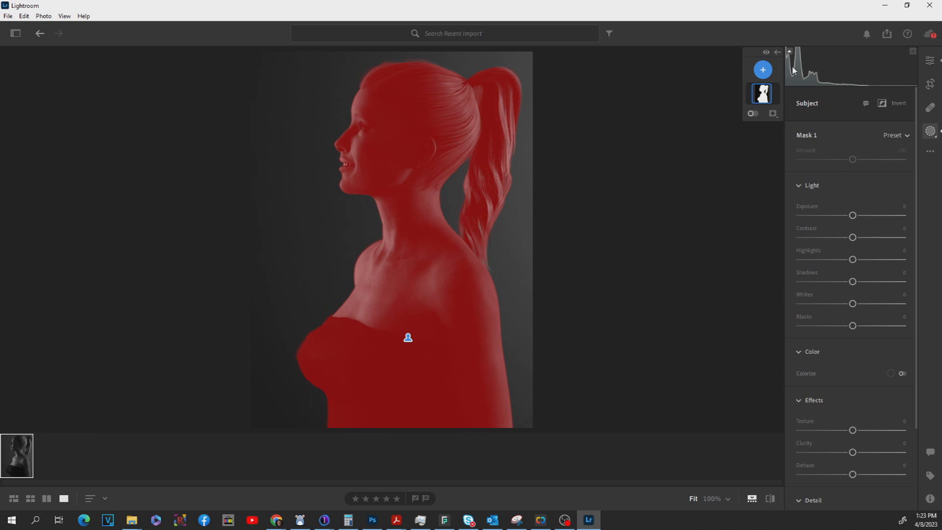
right_click(763, 95)
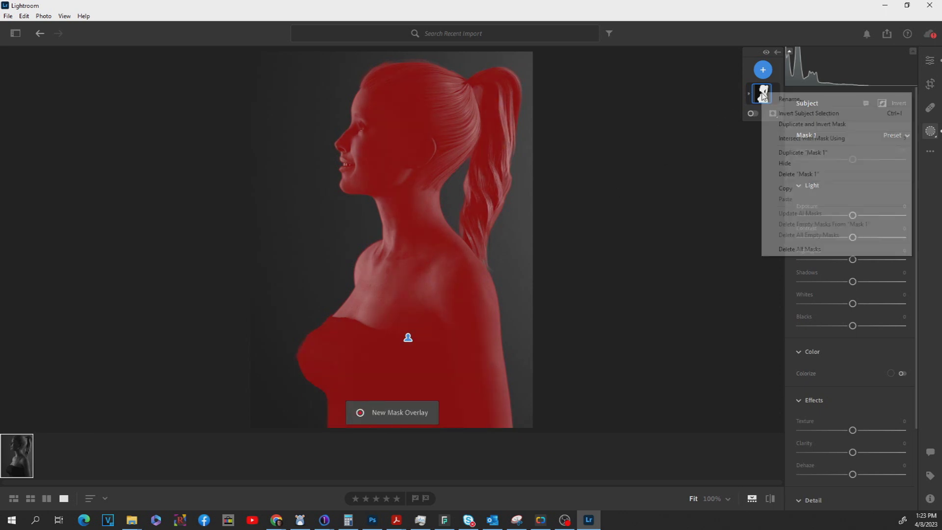
- Duplicate and invert the subject mask, giving the background Exposure -1.00 and Blacks -6
left_click(791, 124)
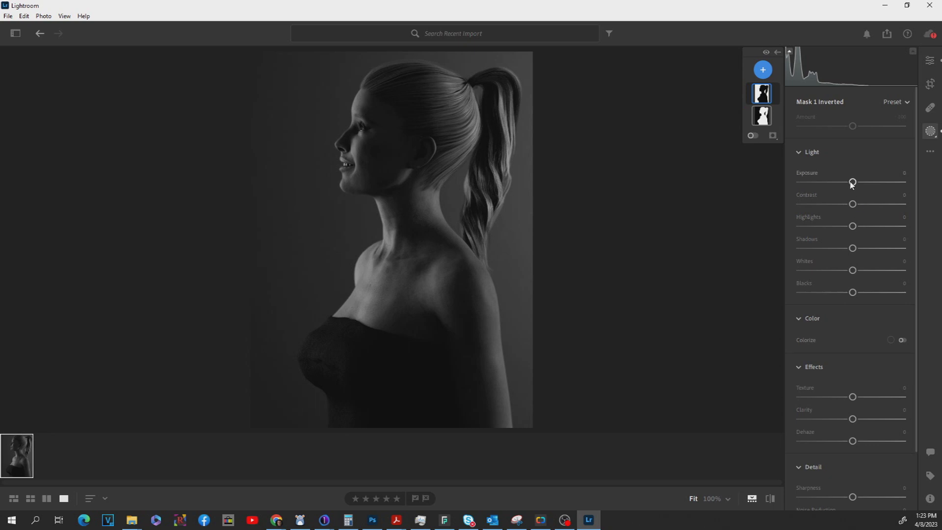
left_click_drag(852, 183, 841, 183)
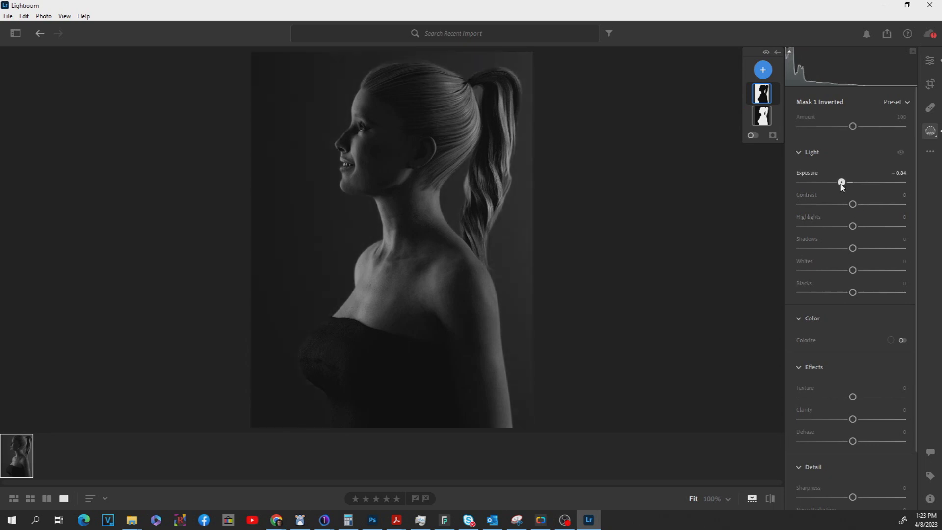
left_click_drag(842, 187, 840, 188)
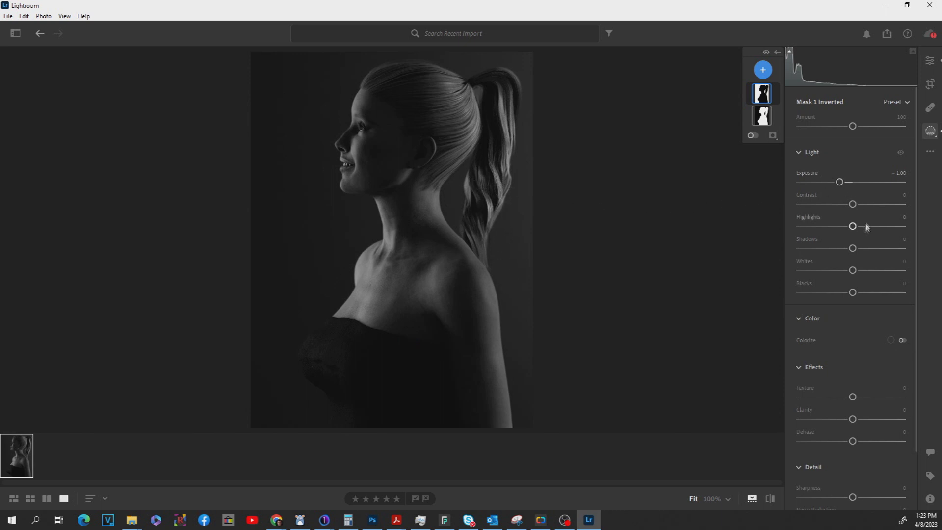
mouse_move(853, 292)
left_mouse_down()
mouse_move(843, 293)
mouse_move(851, 292)
left_mouse_up()
left_click(762, 71)
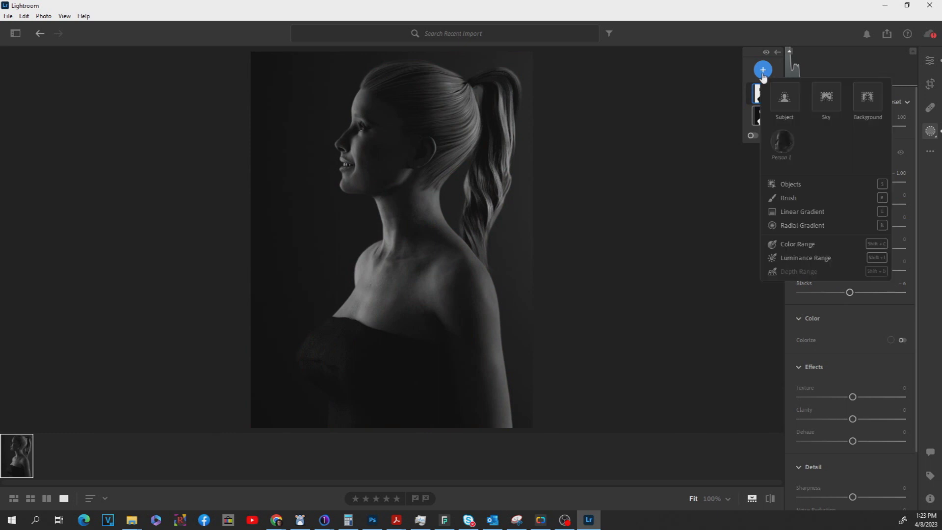
- Darken the upper-left backdrop with a linear gradient at Exposure -4.00 and Blacks -46
left_click(798, 212)
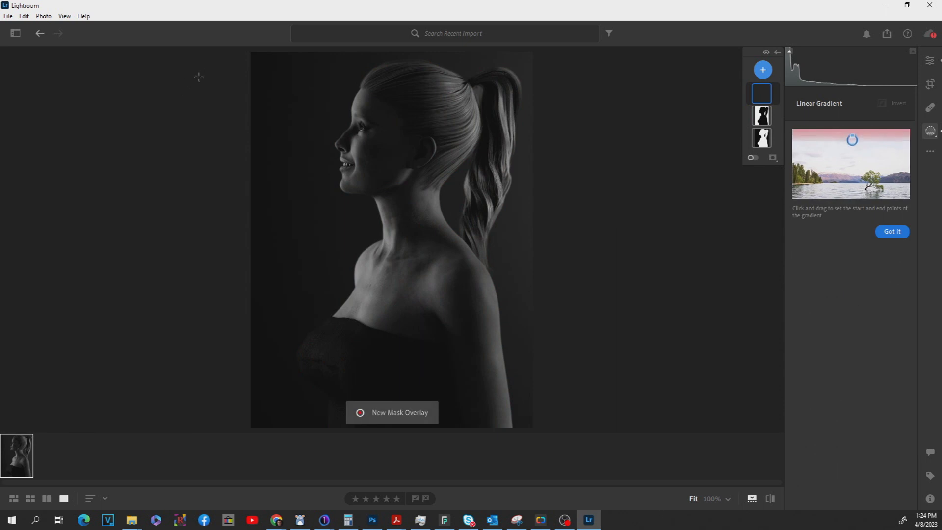
left_click_drag(198, 86, 355, 134)
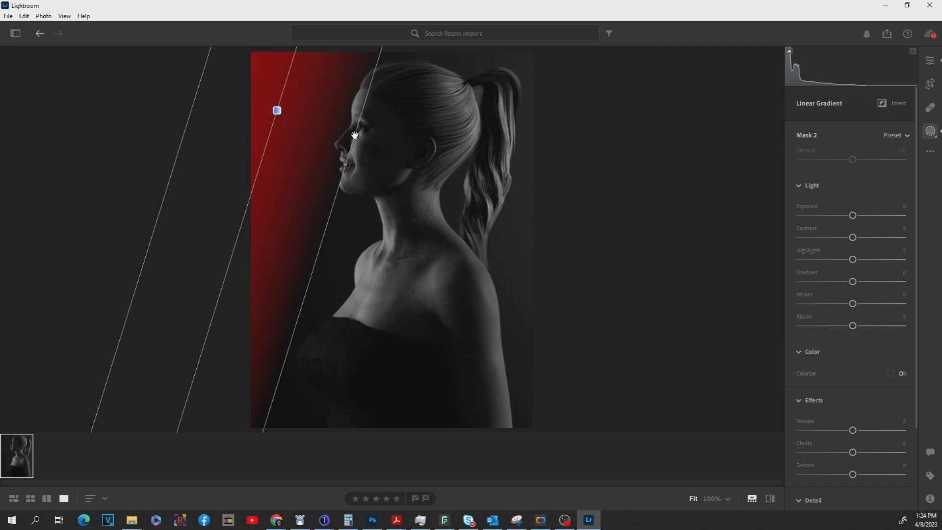
left_click_drag(354, 135, 355, 129)
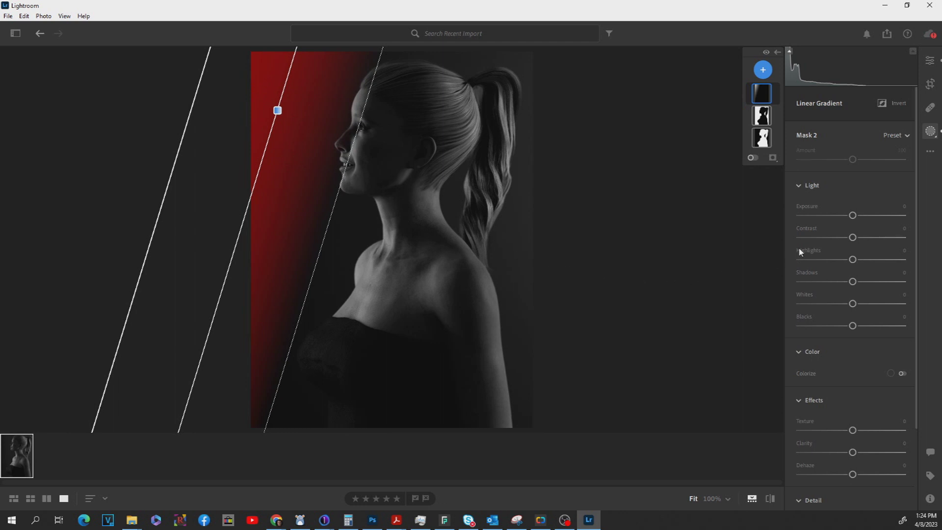
left_click_drag(853, 217, 779, 229)
left_click_drag(852, 326, 828, 325)
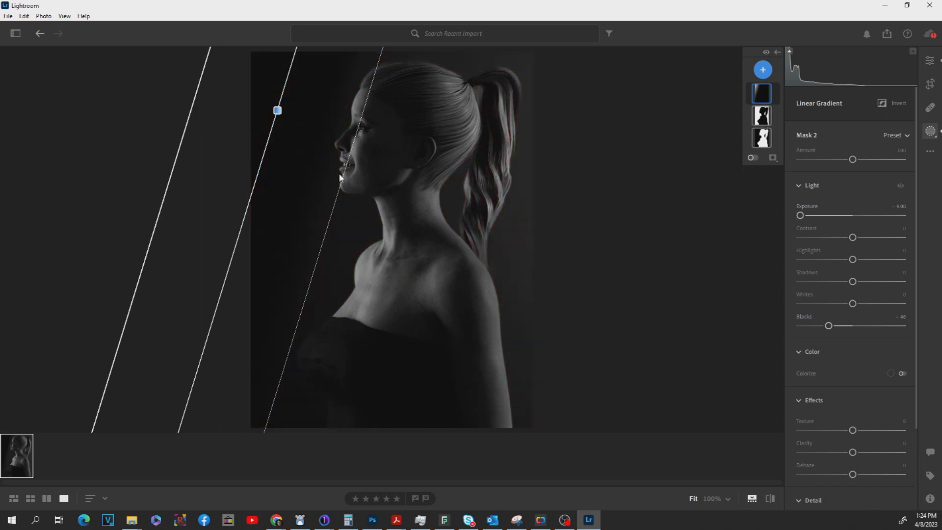
mouse_move(277, 110)
left_mouse_down()
mouse_move(293, 121)
mouse_move(273, 116)
left_mouse_up()
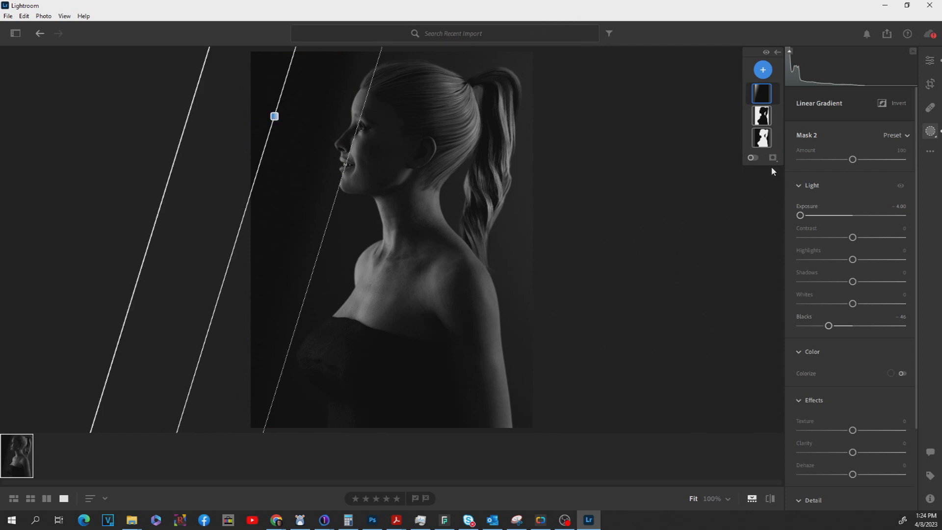
left_click(760, 136)
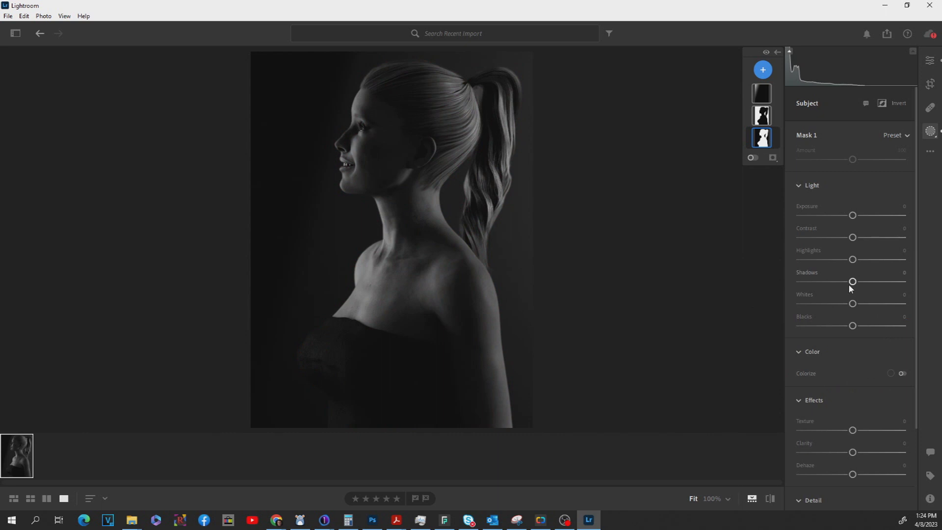
- Set Texture +15 and Clarity +9 on the subject mask, toggling it to compare
scroll(852, 402, "down", 1)
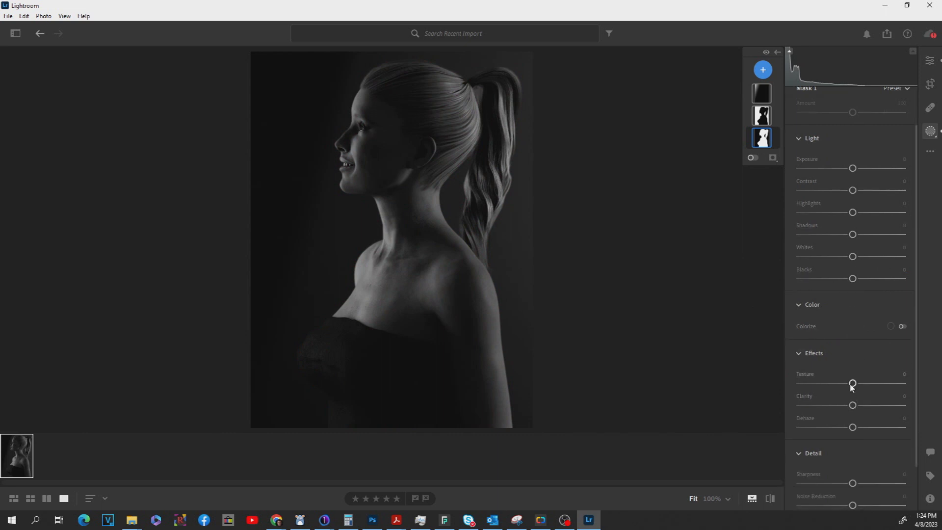
mouse_move(852, 383)
left_mouse_down()
mouse_move(883, 382)
mouse_move(866, 386)
left_mouse_up()
left_click_drag(852, 405, 860, 384)
left_click(768, 54)
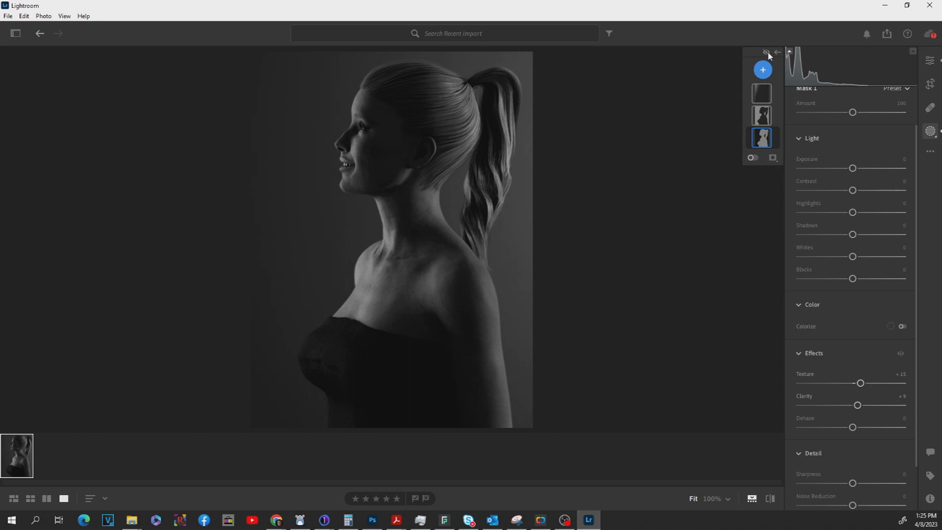
left_click(767, 54)
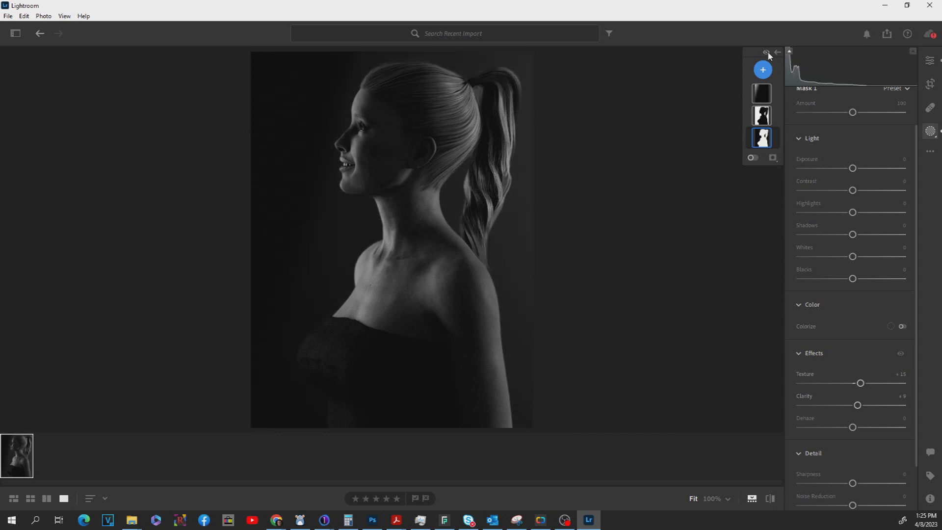
left_click(767, 54)
left_click(768, 54)
- Zoom in on the ponytail to inspect the gap behind the neck
left_click(458, 75)
left_click(560, 264)
left_click(930, 60)
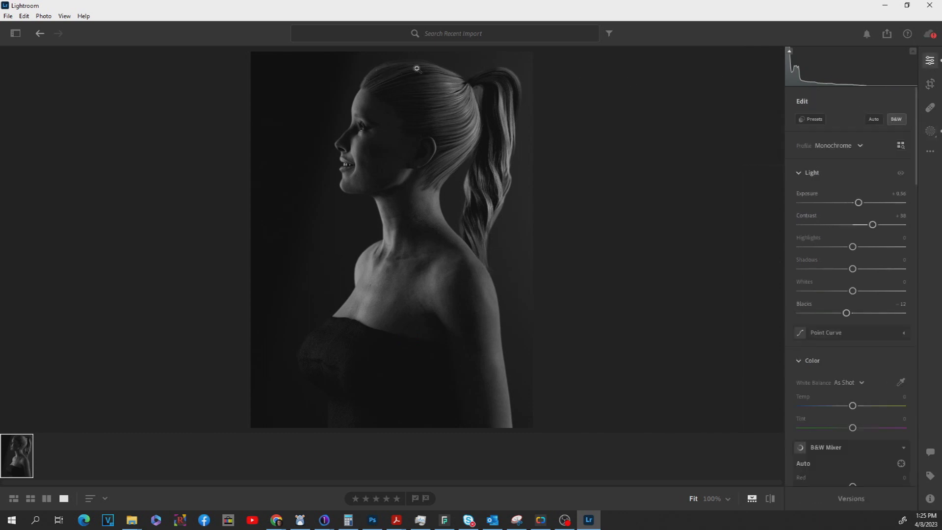
left_click_drag(449, 64, 515, 146)
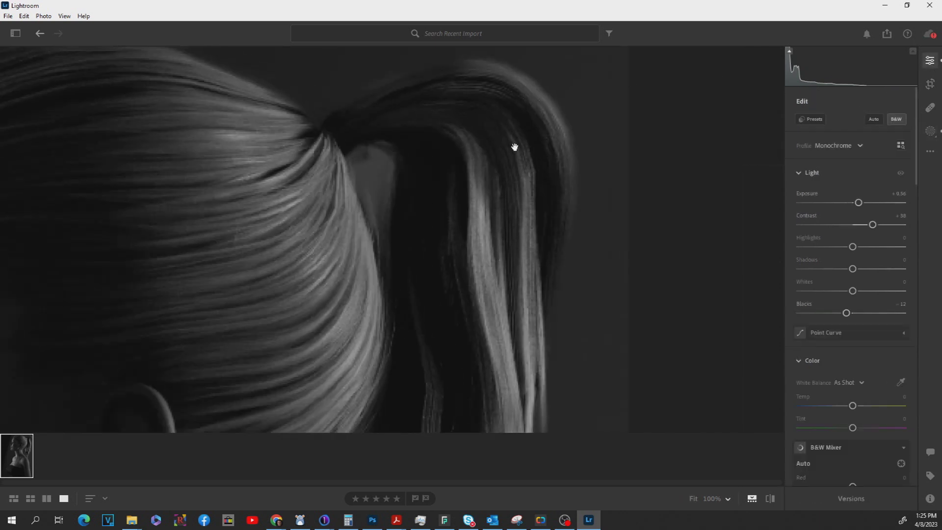
left_click(930, 131)
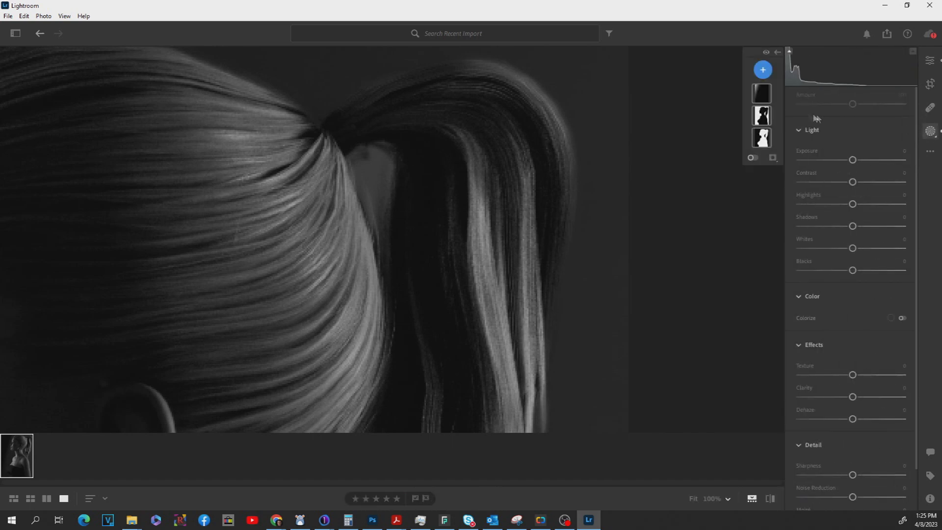
- Add a brushed patch to the inverted background mask over the gap inside the ponytail
left_click(763, 114)
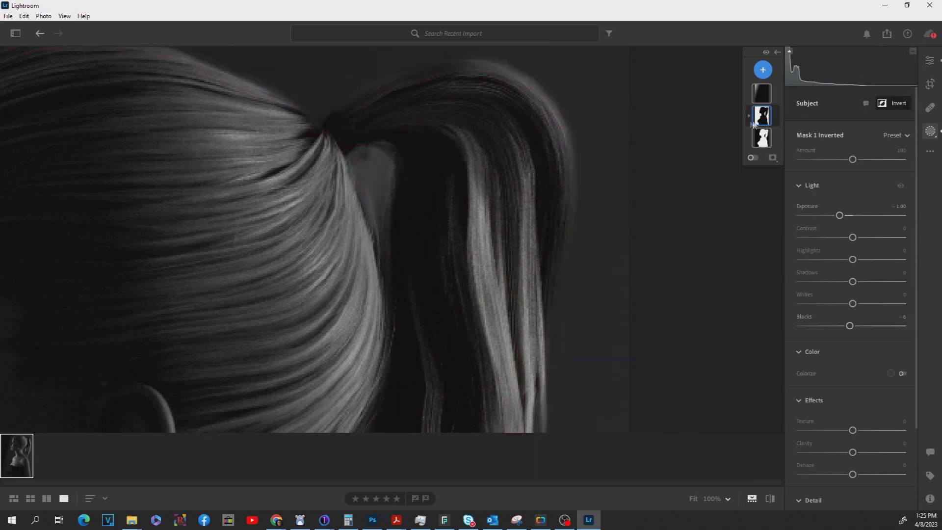
mouse_move(760, 117)
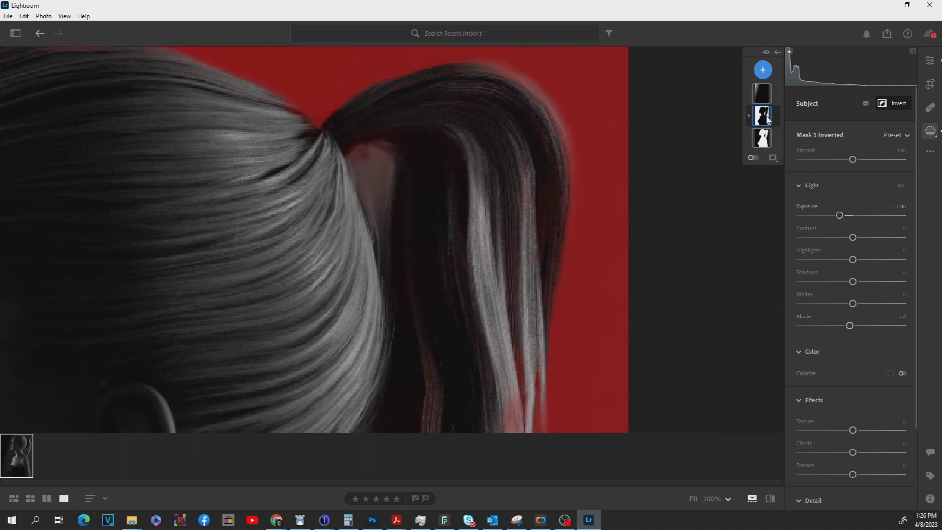
left_click(768, 119)
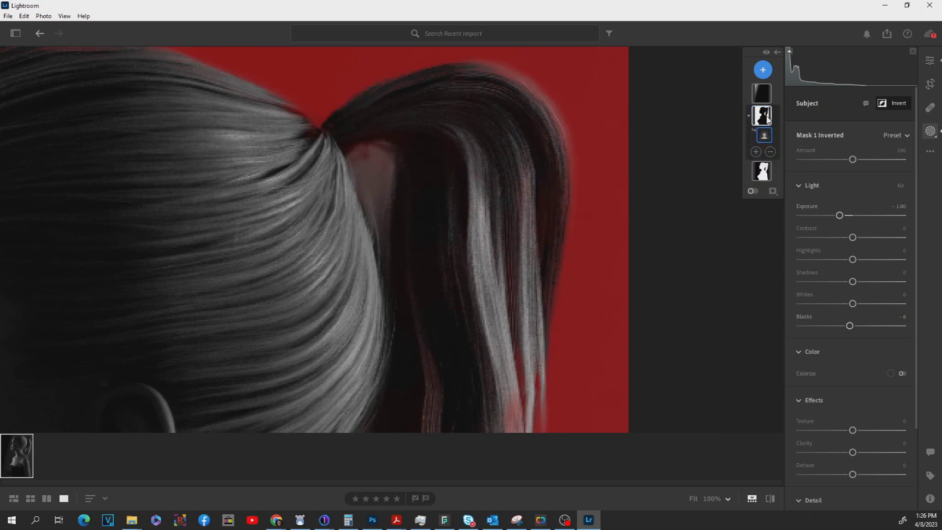
left_click(756, 152)
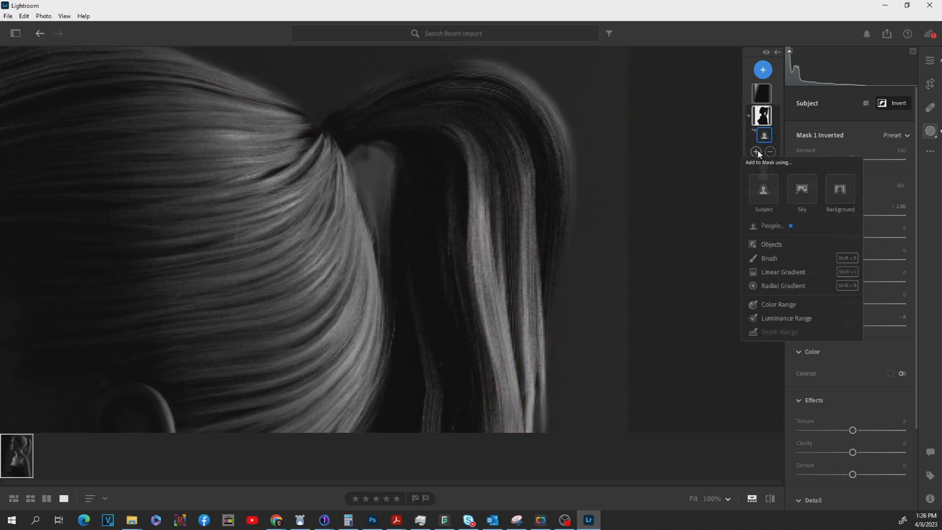
left_click(770, 258)
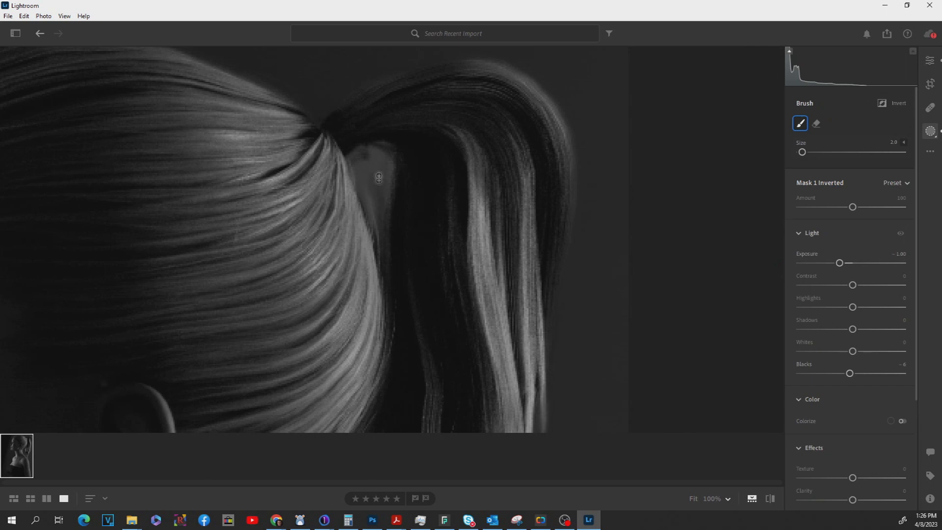
mouse_move(361, 156)
left_mouse_down()
mouse_move(370, 192)
mouse_move(383, 176)
mouse_move(378, 159)
mouse_move(386, 175)
mouse_move(374, 157)
left_mouse_up()
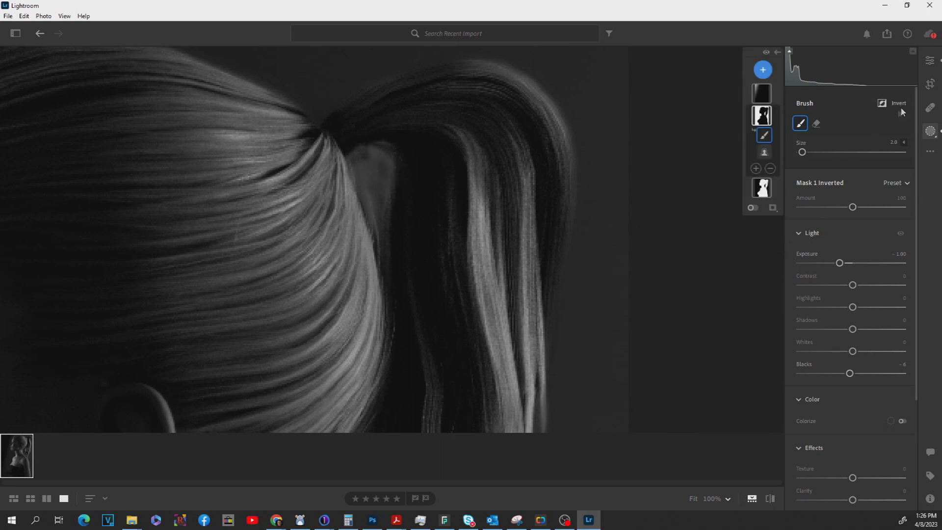
left_click(929, 61)
left_click(454, 142)
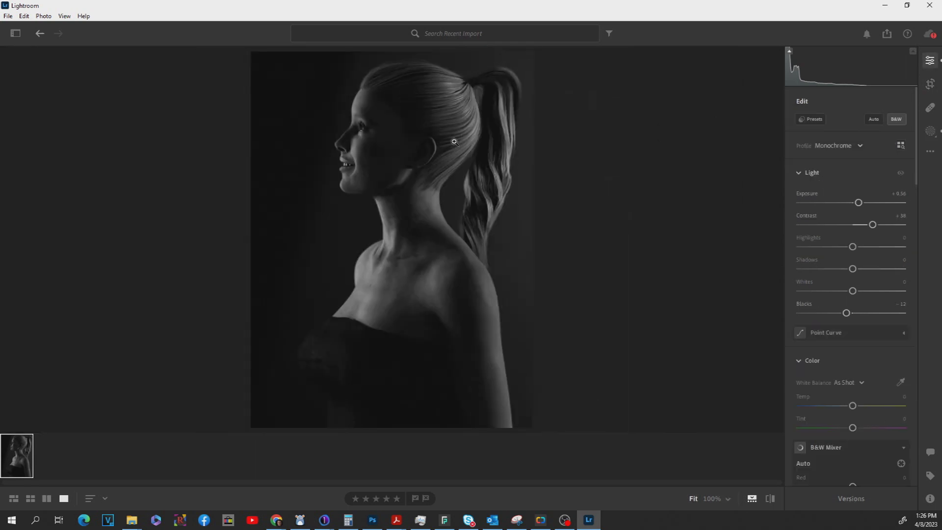